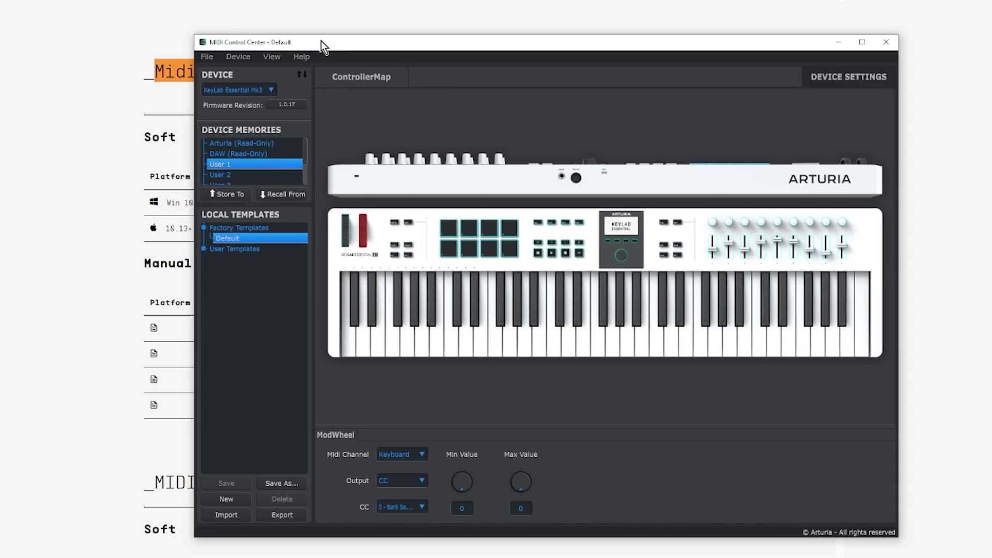
Import the AIBeFLSv2 .keylabessential3 file from the Keylab Essential MK3 folder into User Templates.
left_click(228, 514)
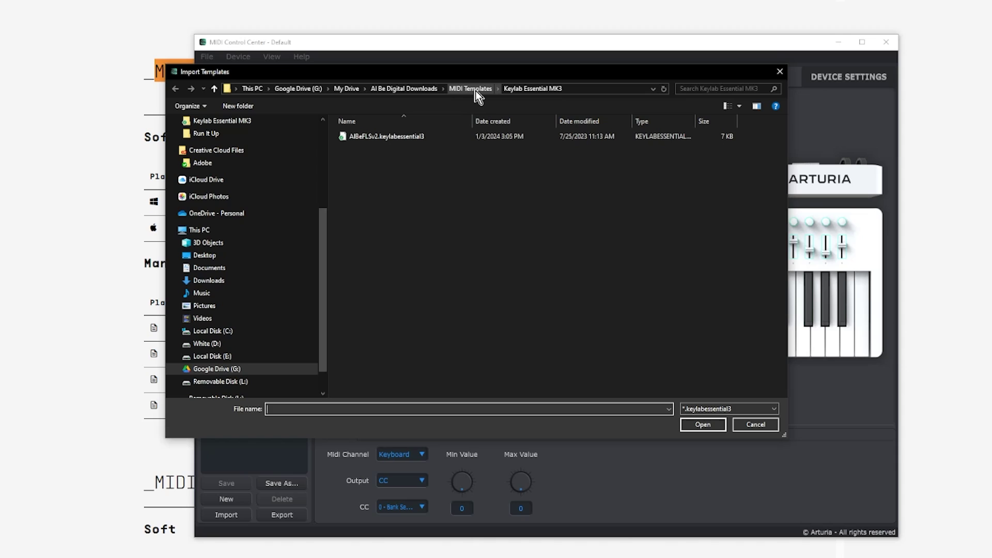
left_click(373, 140)
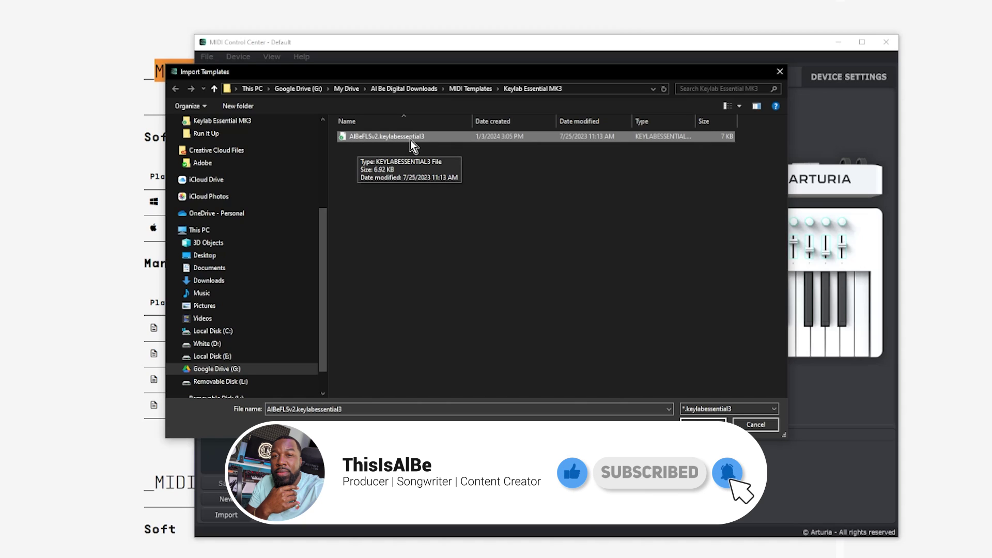
left_click(701, 424)
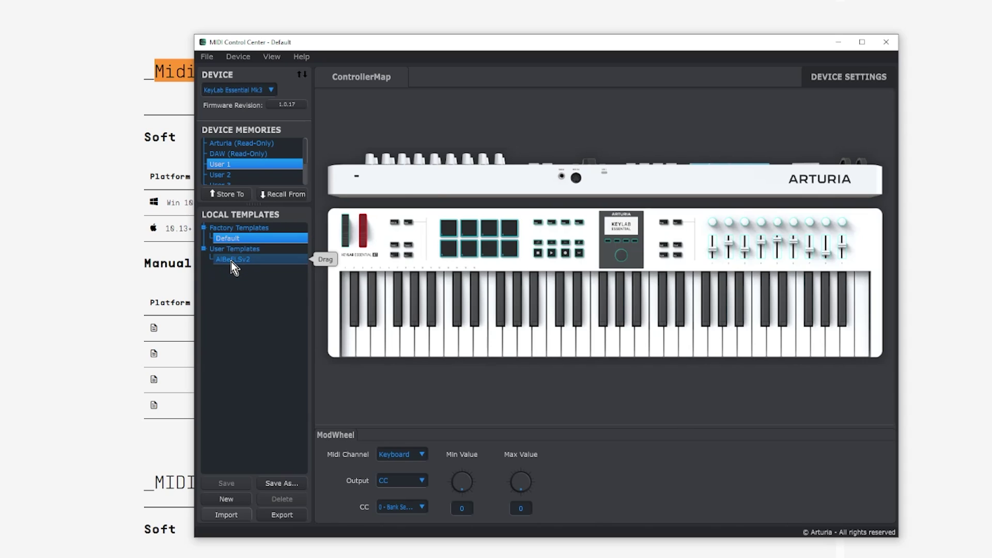
Store the AIBeFLSv2 user template to the keyboard's User 1 memory.
left_click(231, 261)
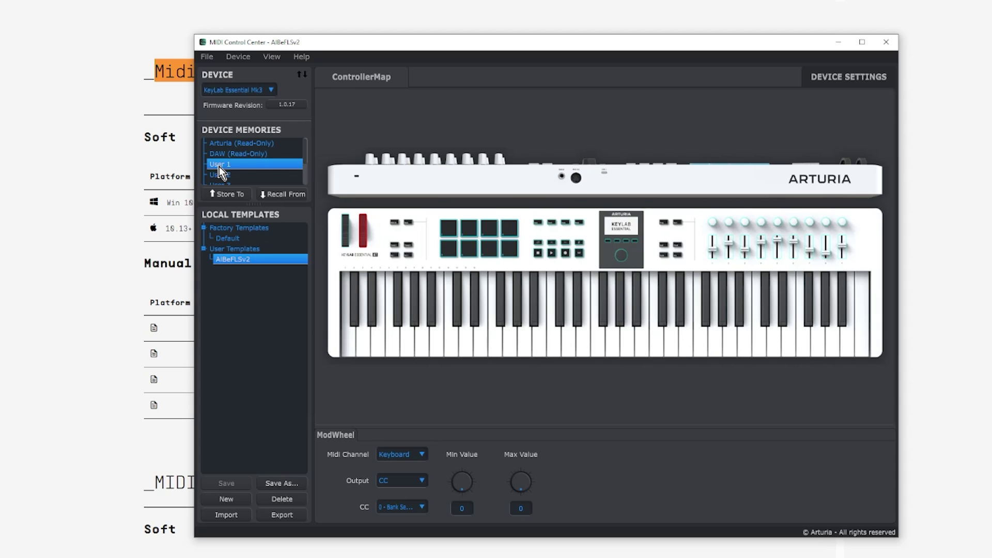
left_click(228, 195)
Close MIDI Control Center and open FL Studio's OPTIONS > MIDI settings.
left_click(886, 46)
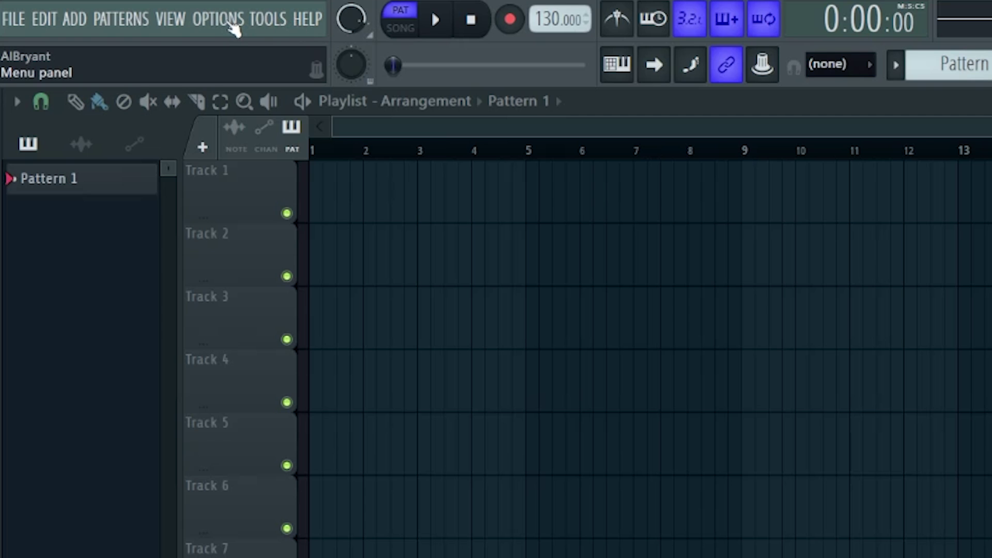
left_click(223, 20)
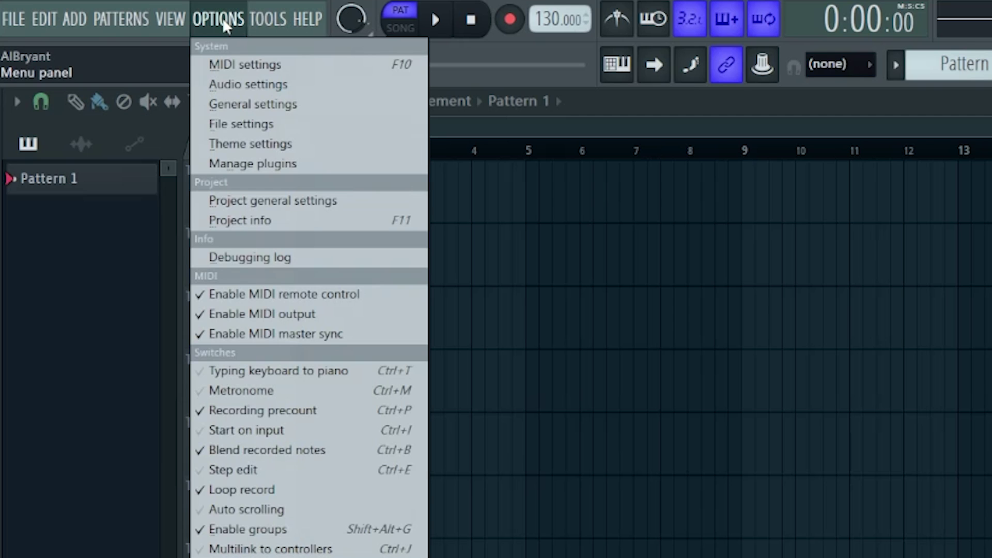
left_click(237, 64)
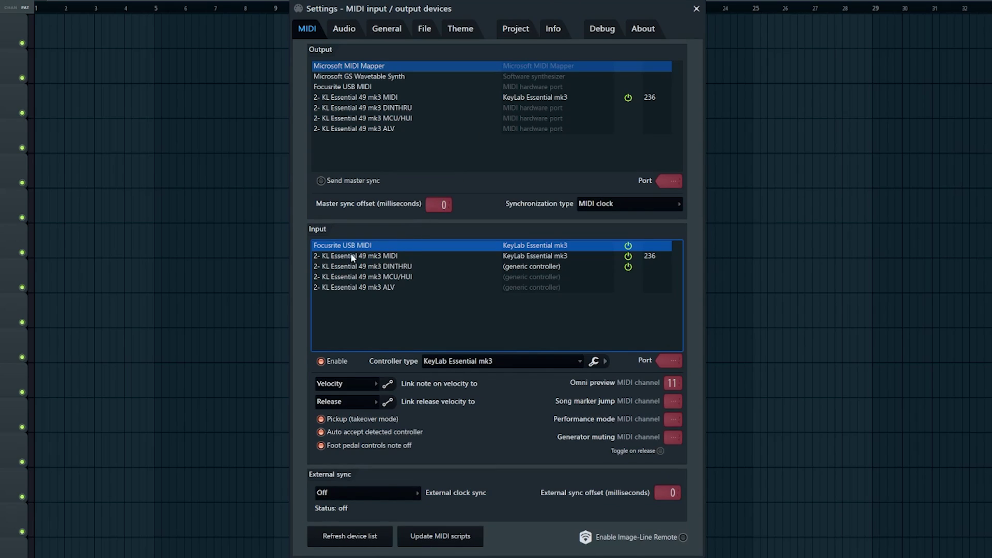
Set the KL Essential 49 mk3 MIDI input and output to port 236, controller type KeyLab Essential mk3.
left_click(352, 256)
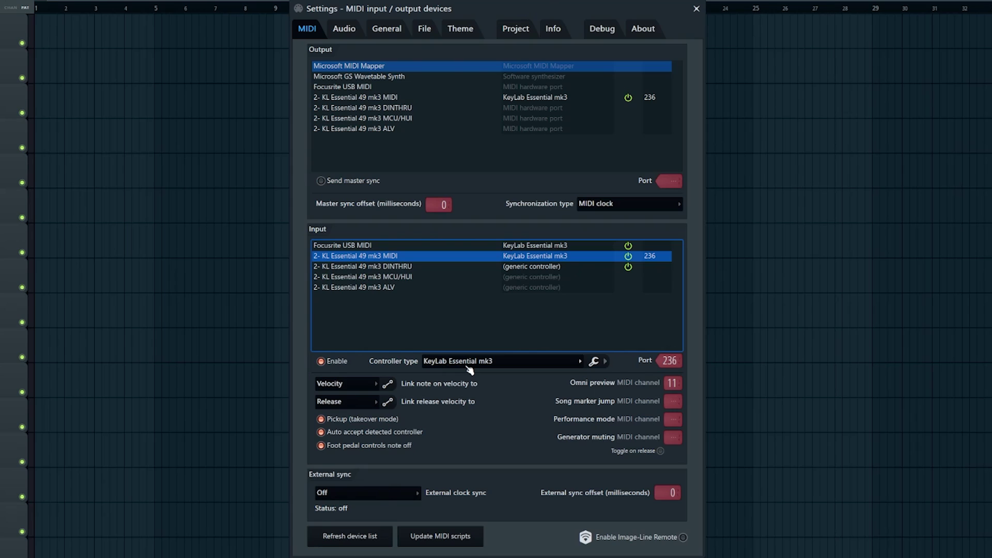
left_click(489, 366)
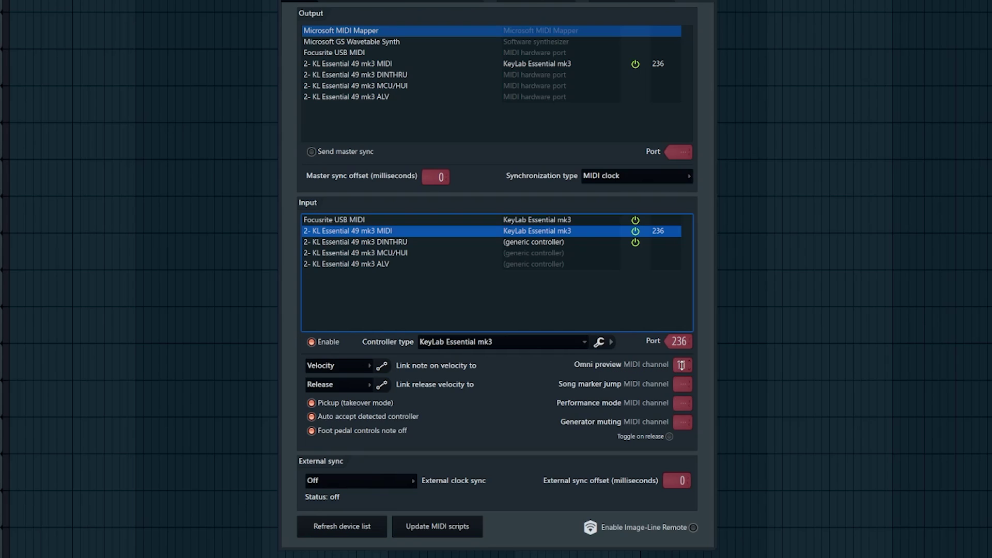
left_click(677, 365)
left_click(357, 64)
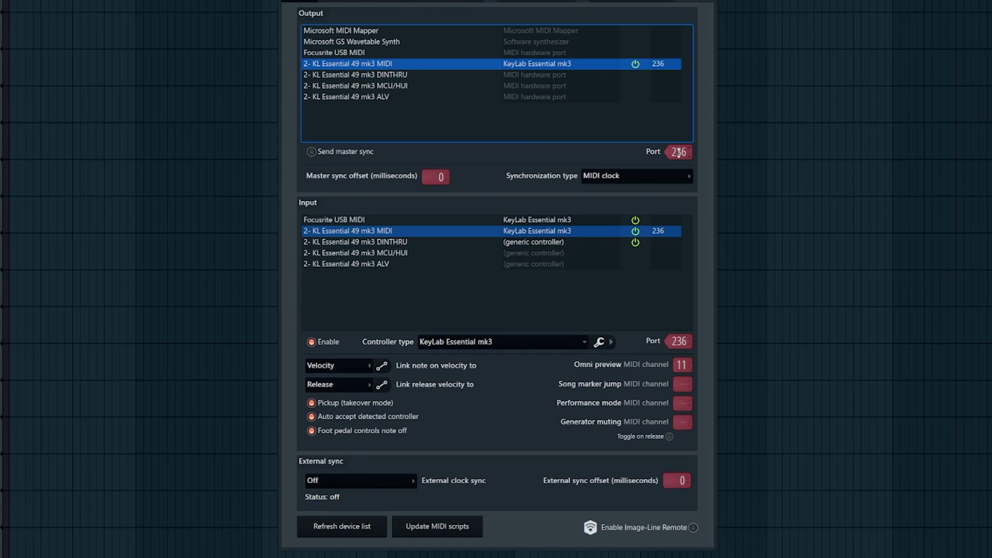
left_click(383, 69)
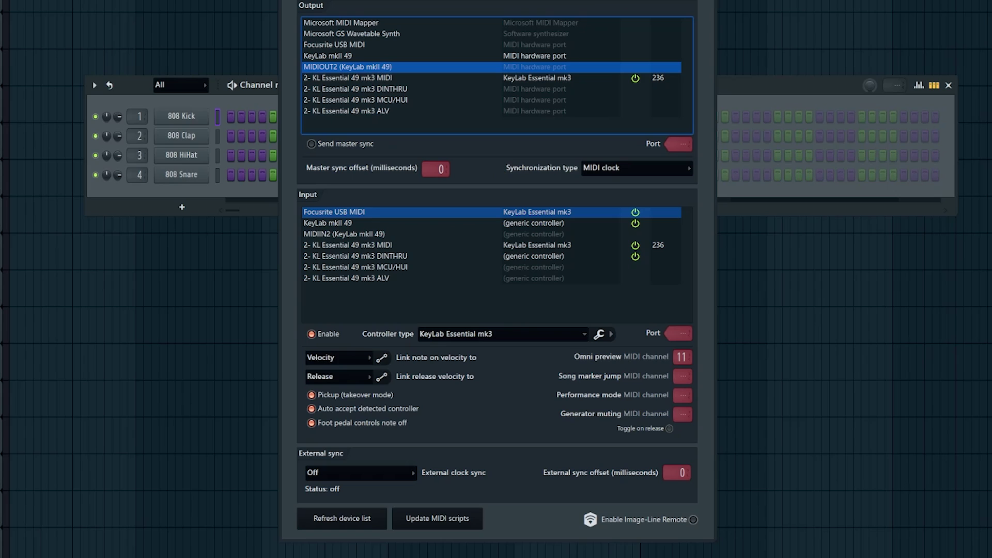
Dismiss the MIDI Settings window with Escape to return to the 808 channel rack.
key("Escape")
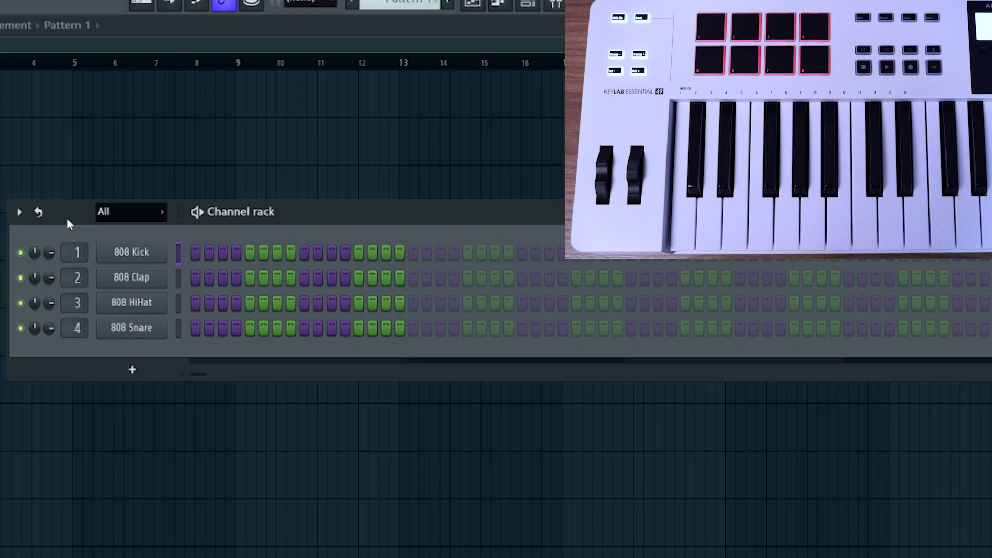
Add a Sampler channel, clone it as Sampler #2, and move both above the 808 channels.
left_click(119, 376)
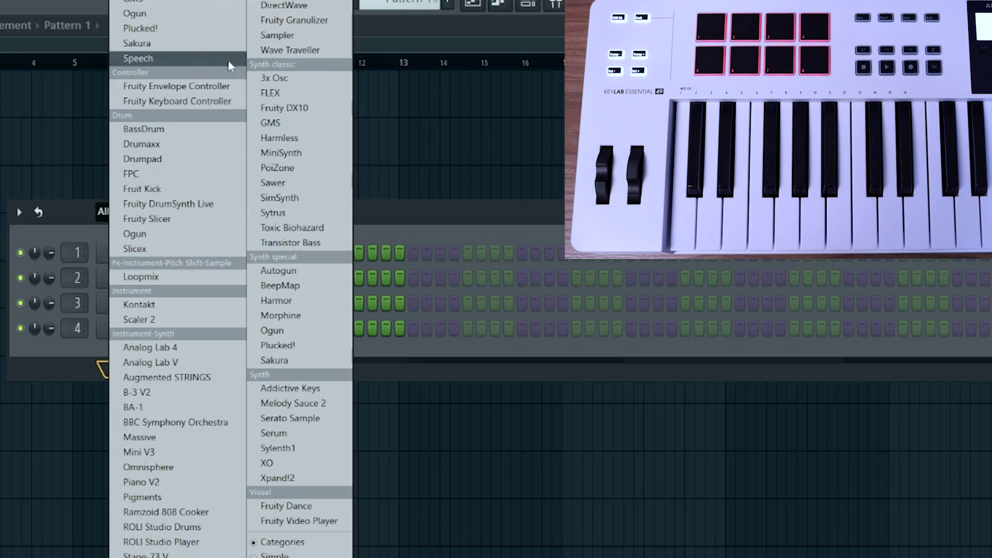
left_click(279, 35)
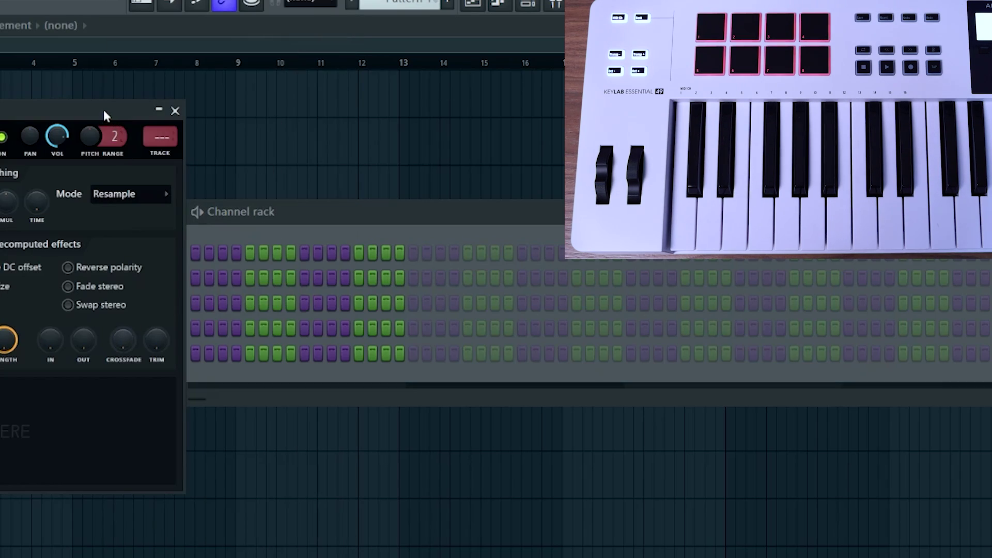
left_click_drag(103, 110, 137, 484)
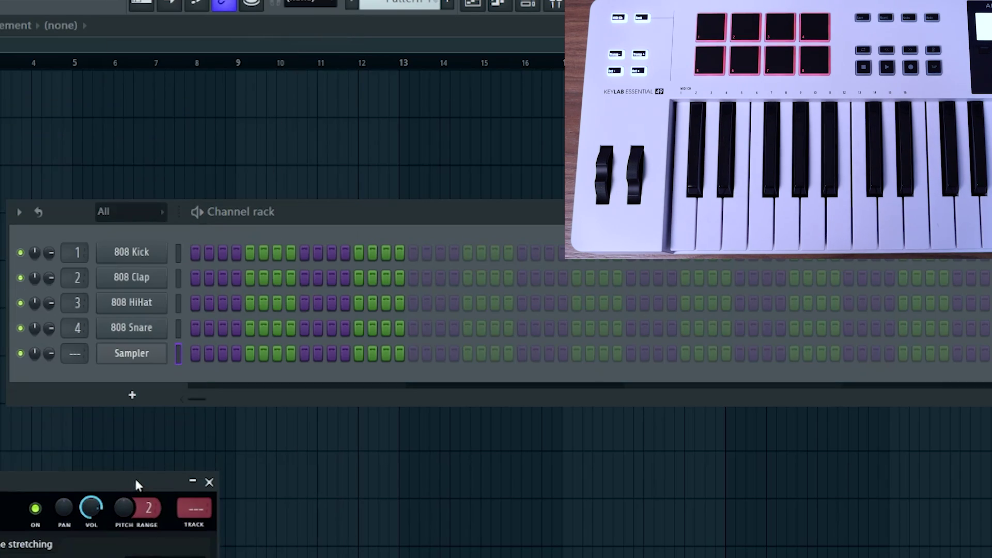
right_click(138, 361)
left_click(221, 518)
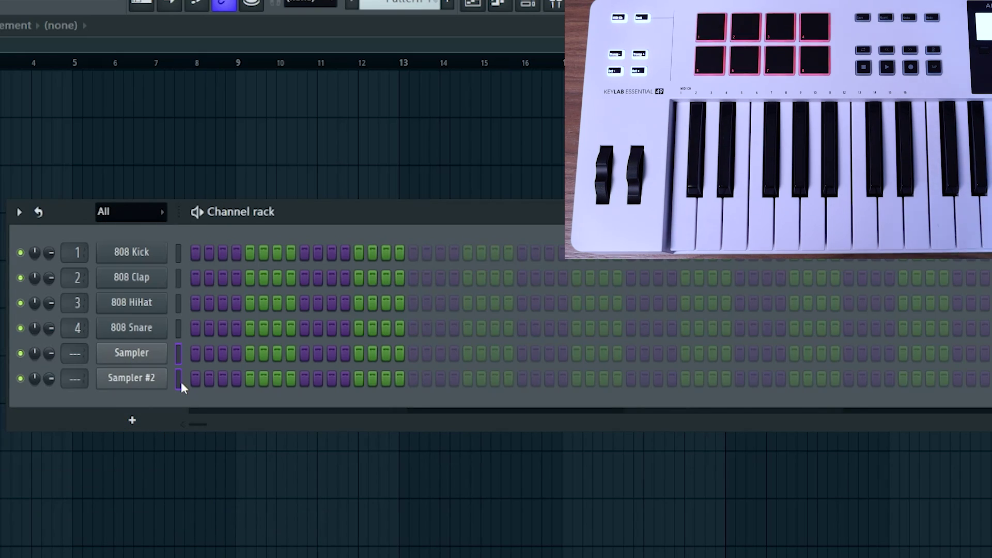
key("alt+Up")
key("alt+Up")
key("alt+Up")
key("alt+Up")
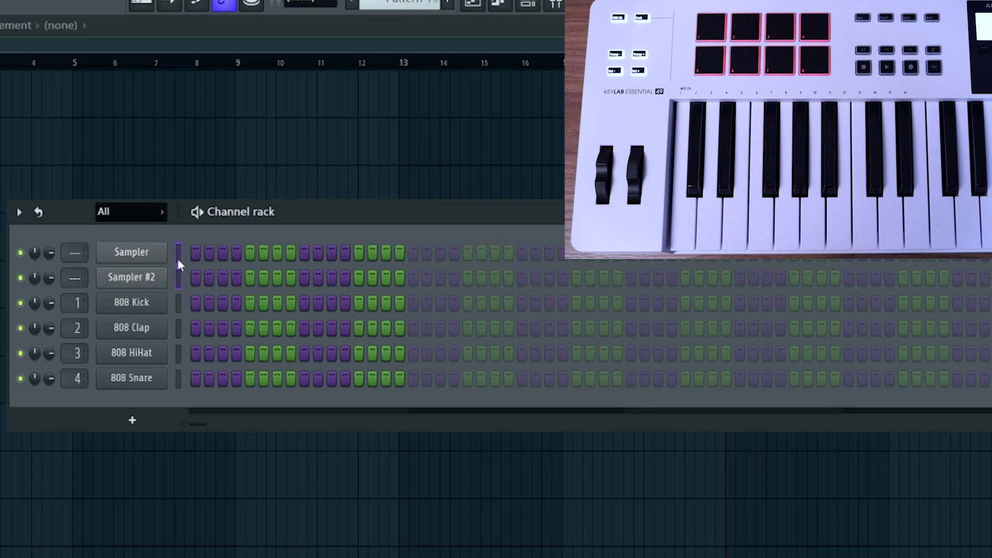
Zip the Sampler and Sampler #2 channels out of the Channel rack.
left_click(18, 212)
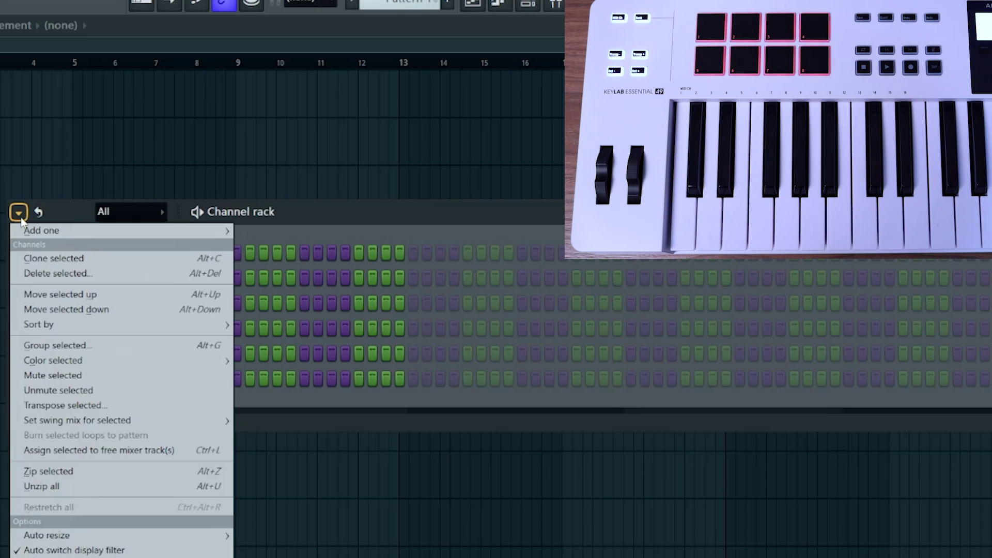
left_click(72, 473)
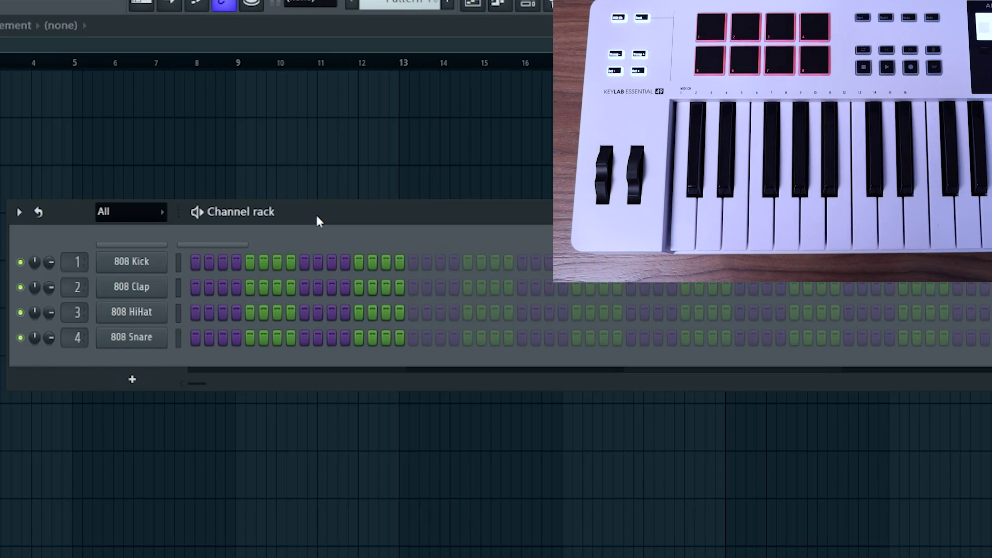
left_click(138, 382)
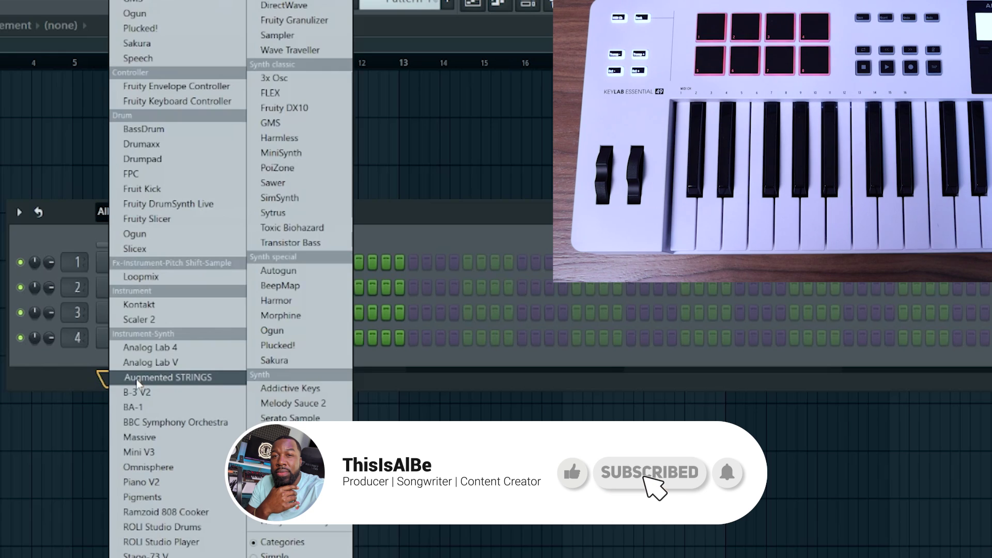
left_click(449, 232)
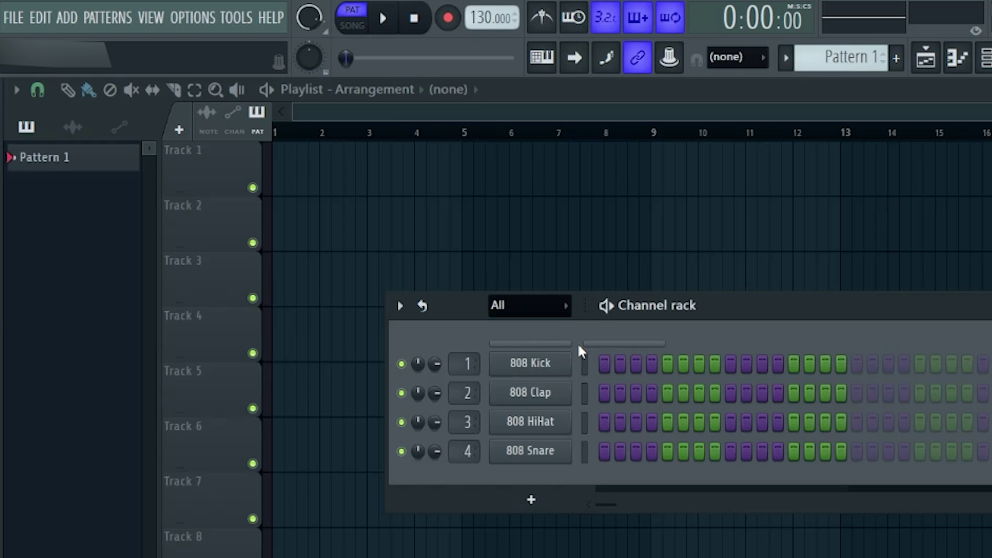
Save the project as a template named 'KeyLab MK3'.
left_click_drag(768, 303, 755, 290)
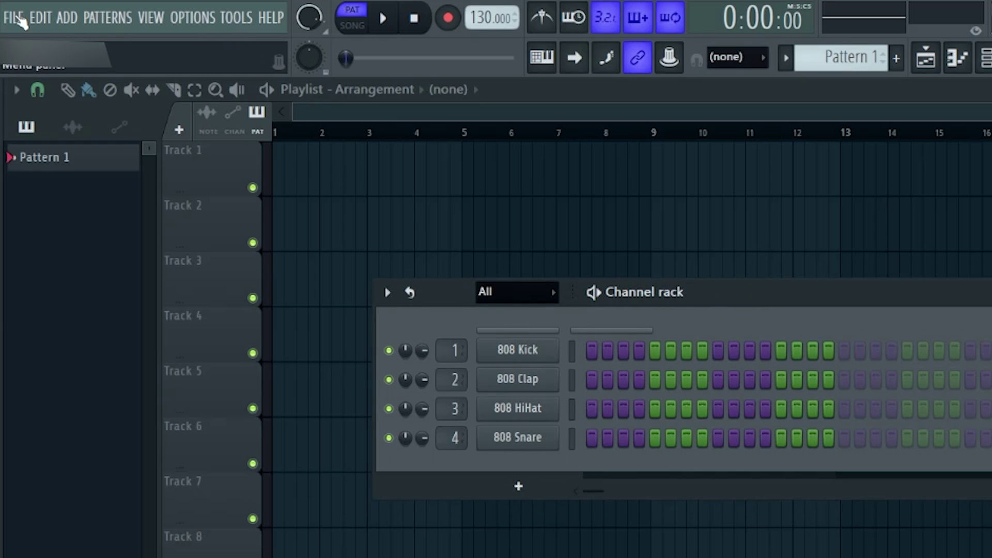
left_click(20, 18)
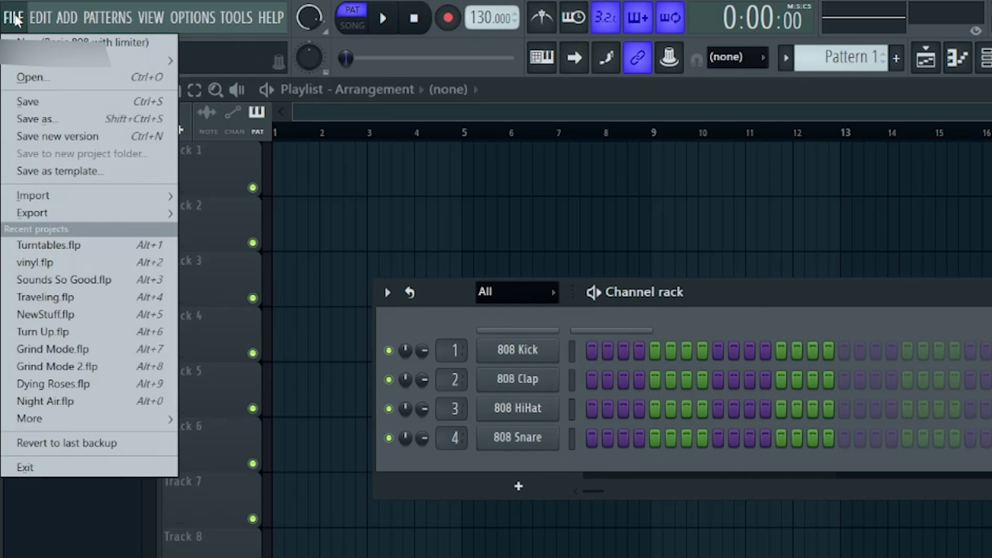
left_click(58, 174)
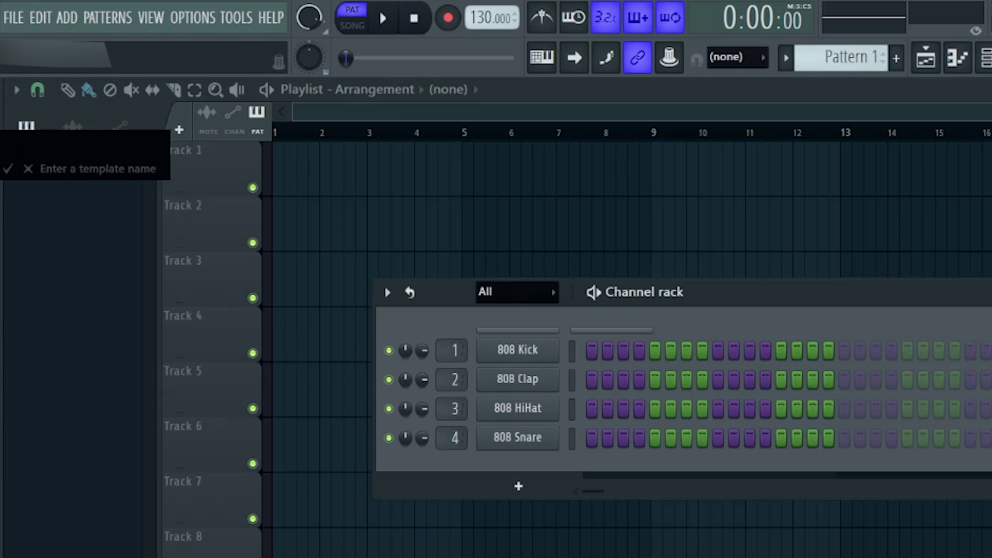
type("KeyLab MK3")
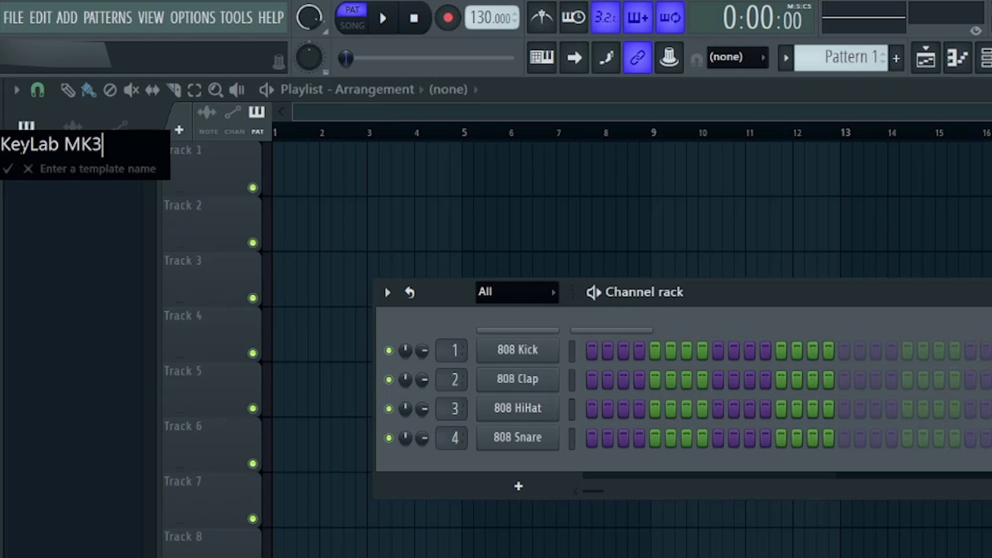
key("Return")
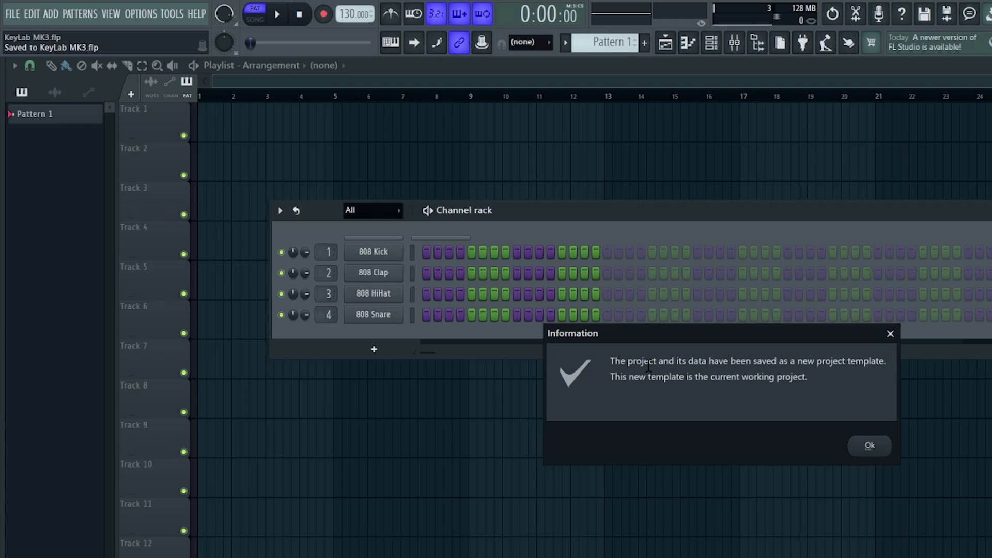
Dismiss the save confirmation and create a new project from the KeyLab MK3 template.
left_click(870, 446)
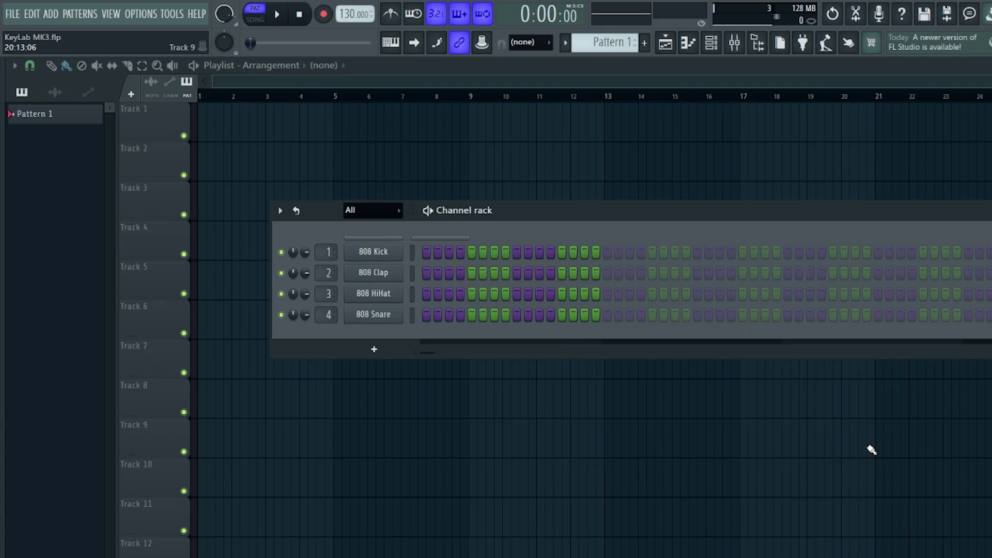
left_click(21, 14)
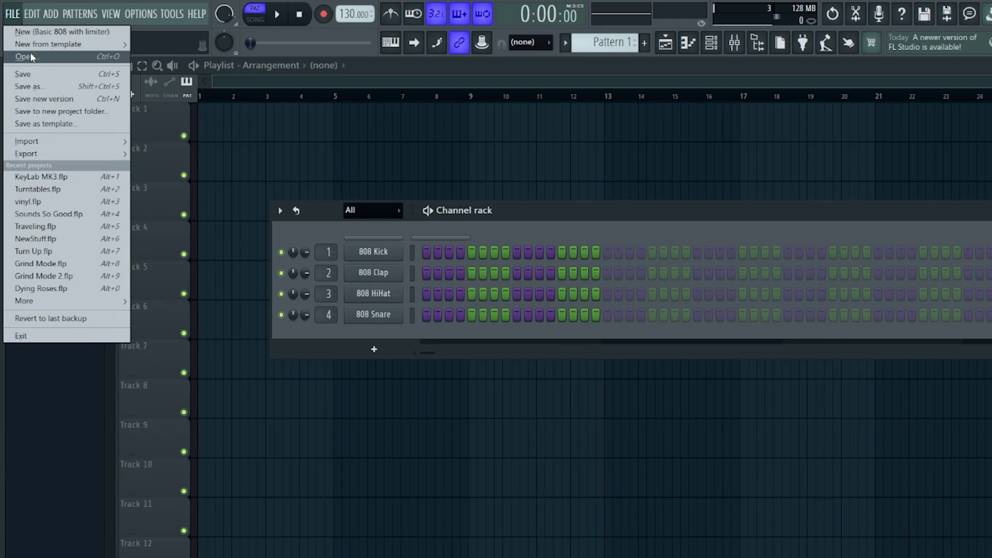
mouse_move(35, 45)
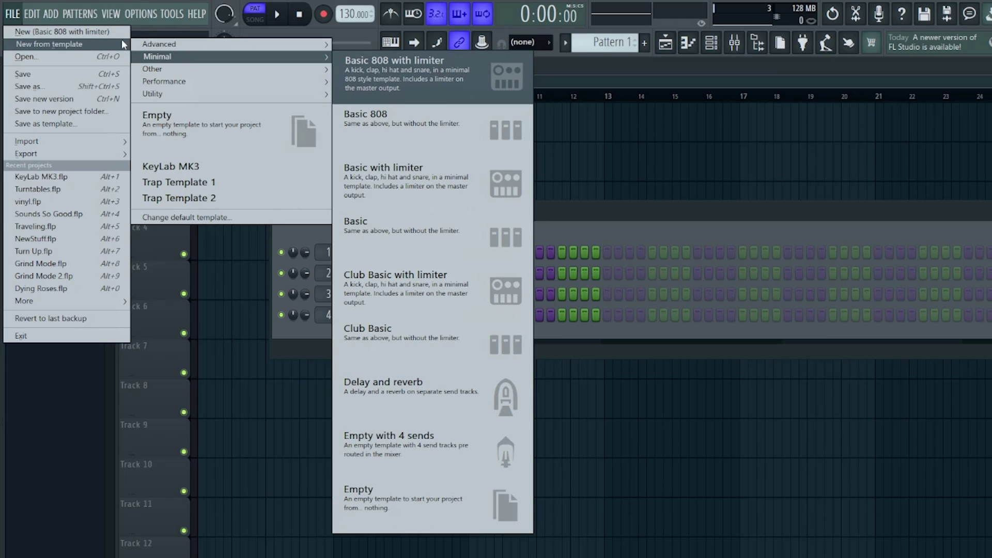
left_click(167, 167)
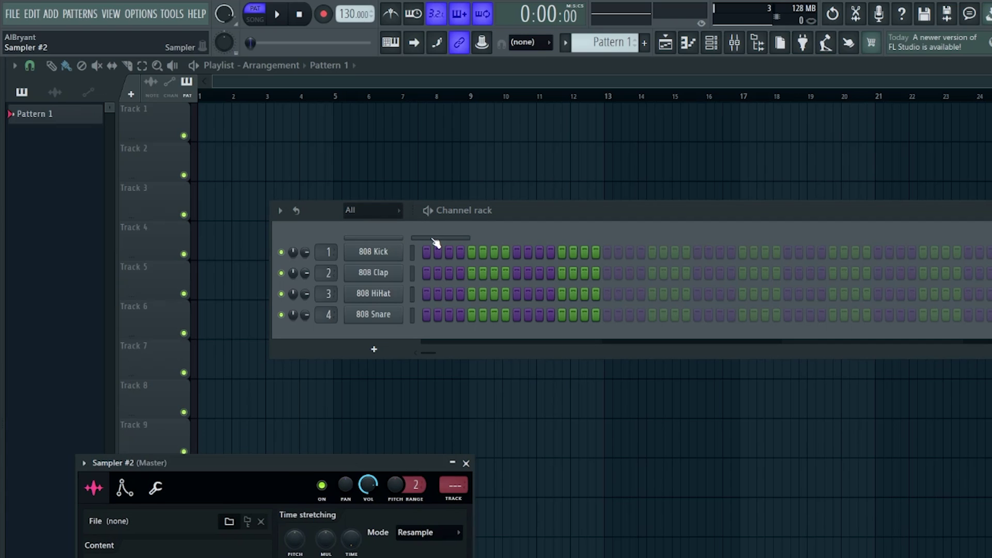
Close the Sampler #2 (Master) plugin window.
left_click(399, 244)
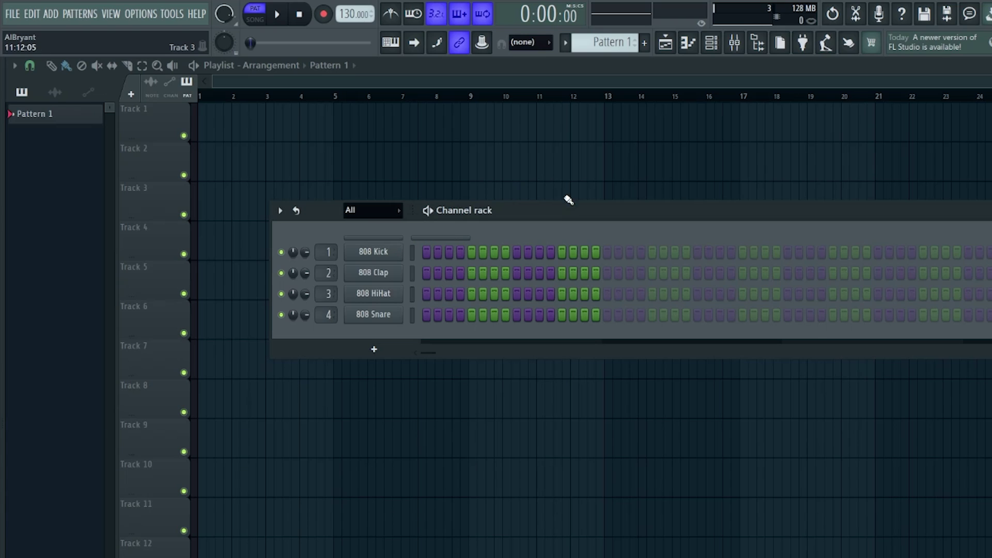